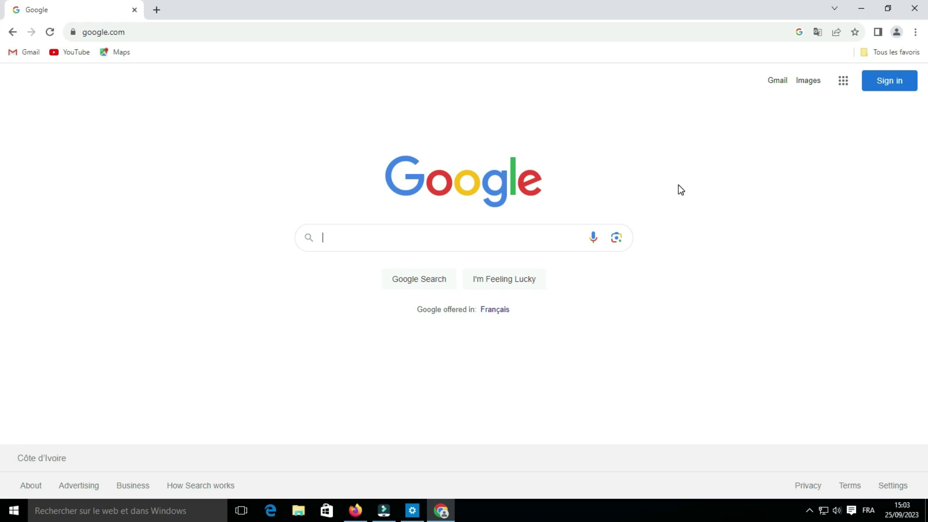
# Step: Type 'studio' into the Google search box
pyautogui.write('studio.')
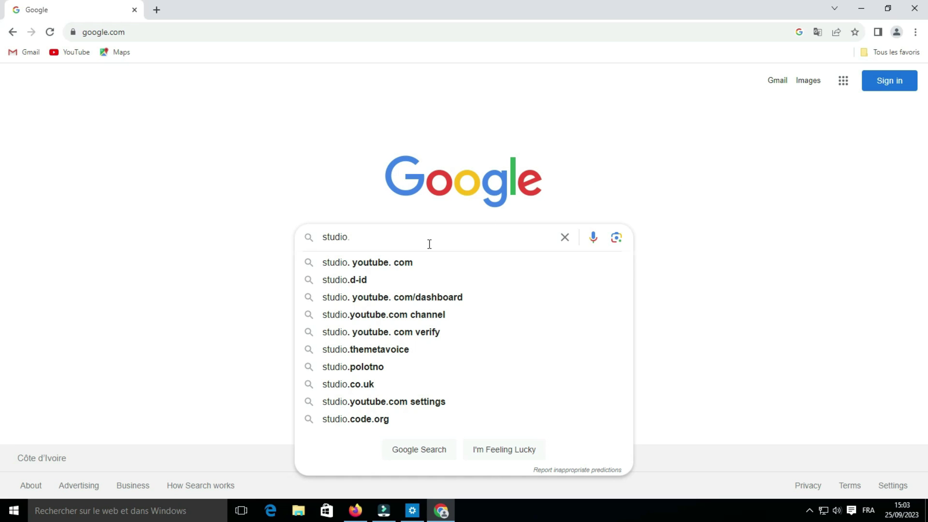
# Step: Search for studio.youtube.com and open the YouTube Studio result
pyautogui.click(371, 264)
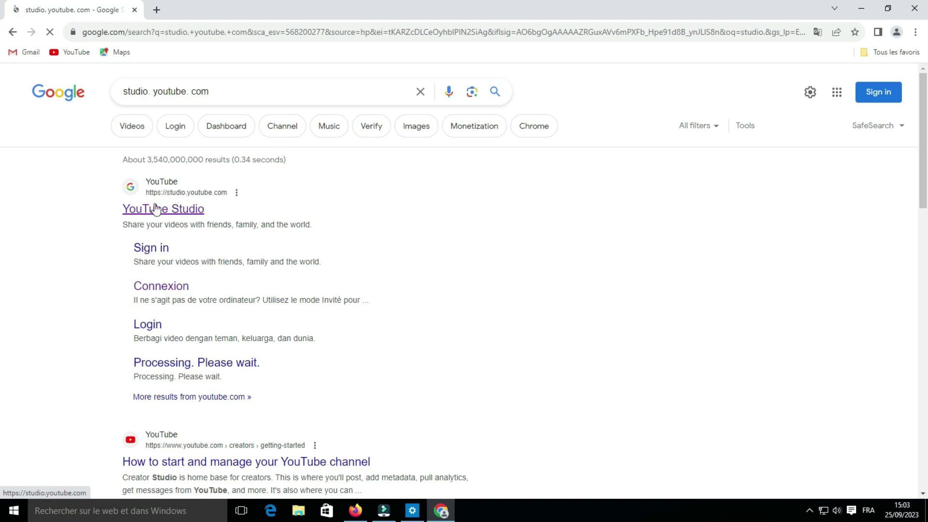
pyautogui.click(169, 211)
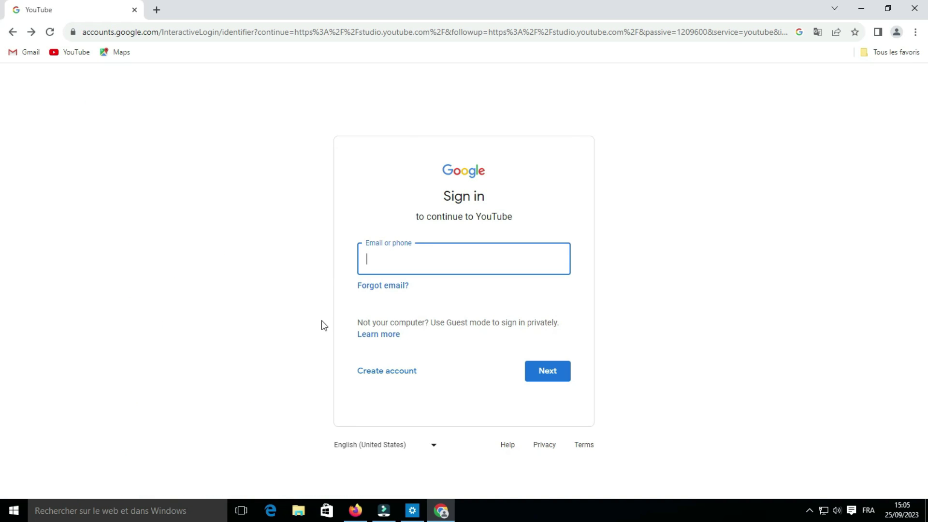
# Step: Switch the Google sign-in page language to Français (France)
pyautogui.click(433, 445)
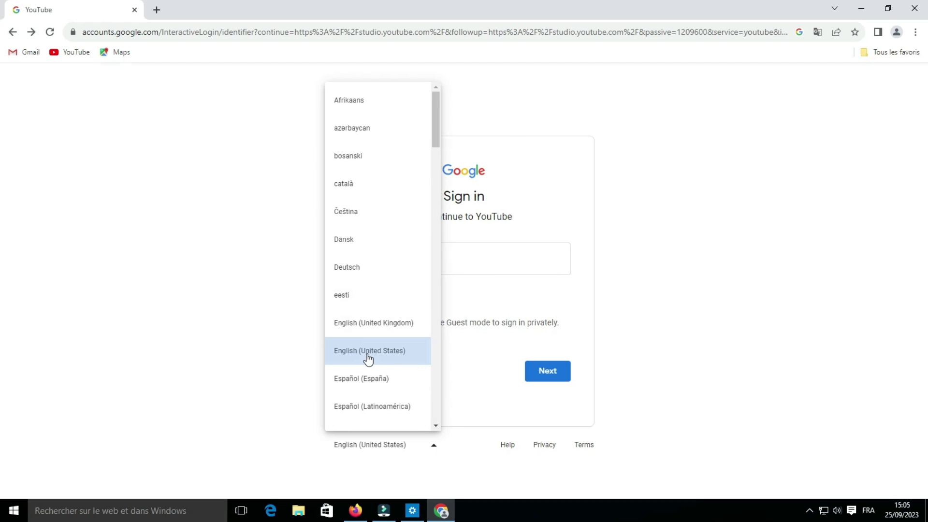
pyautogui.scroll(-4, 366, 319)
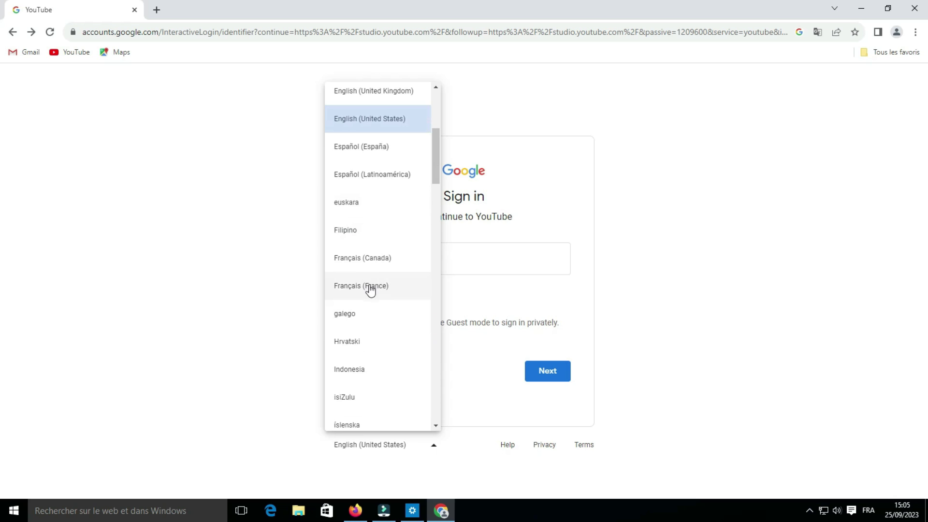
pyautogui.click(371, 289)
pyautogui.click(496, 271)
# Step: Sign in with the saved account's e-mail and the account password
pyautogui.click(591, 219)
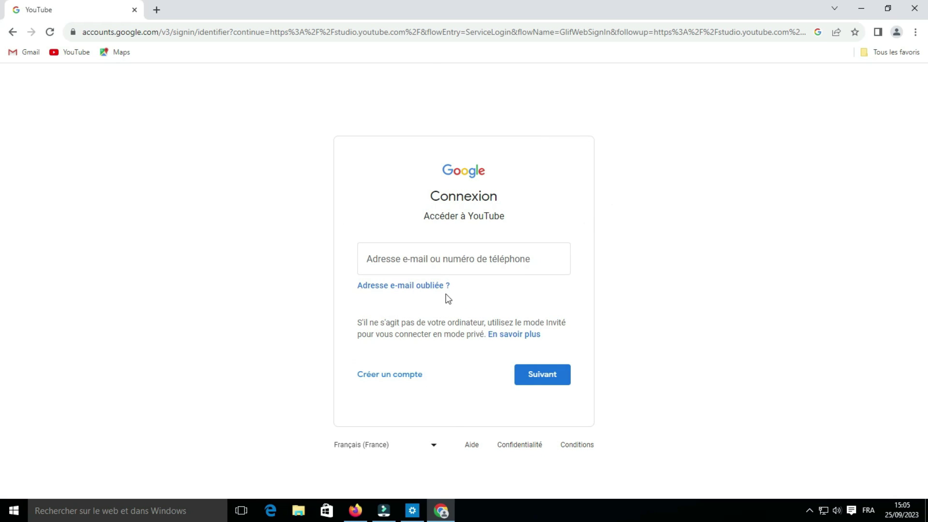
pyautogui.click(425, 260)
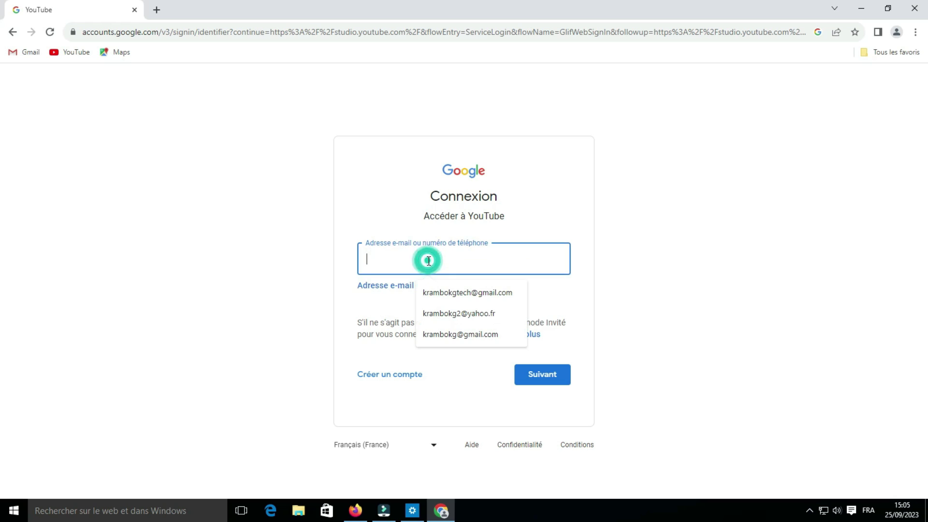
pyautogui.click(478, 293)
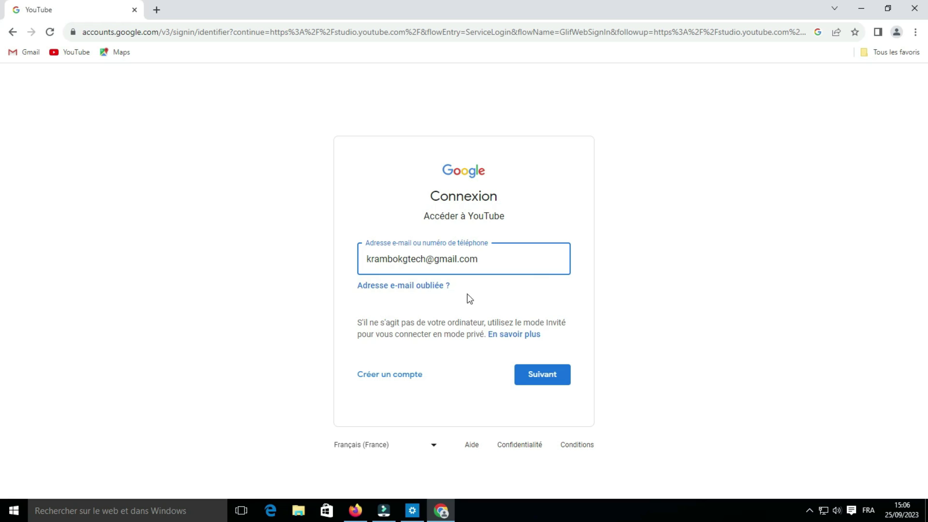
pyautogui.click(545, 378)
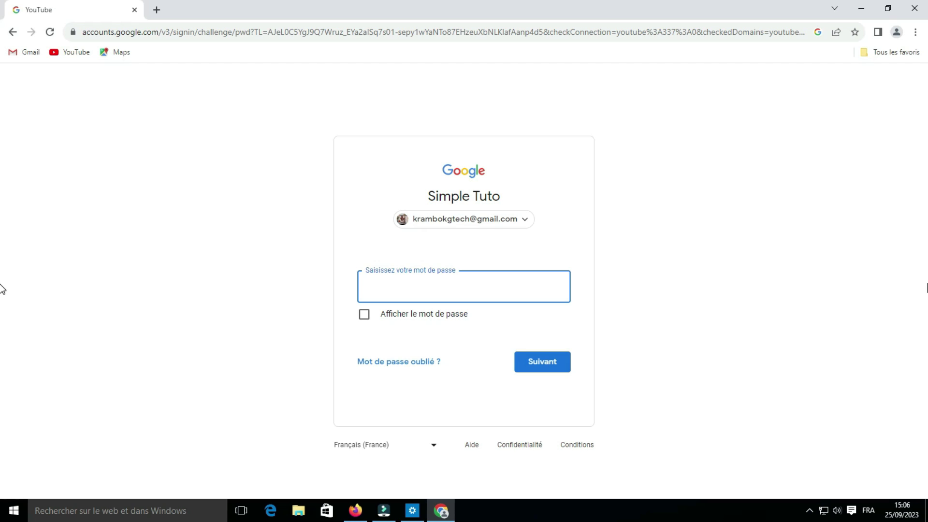
pyautogui.write('••••••••••••')
pyautogui.press('Return')
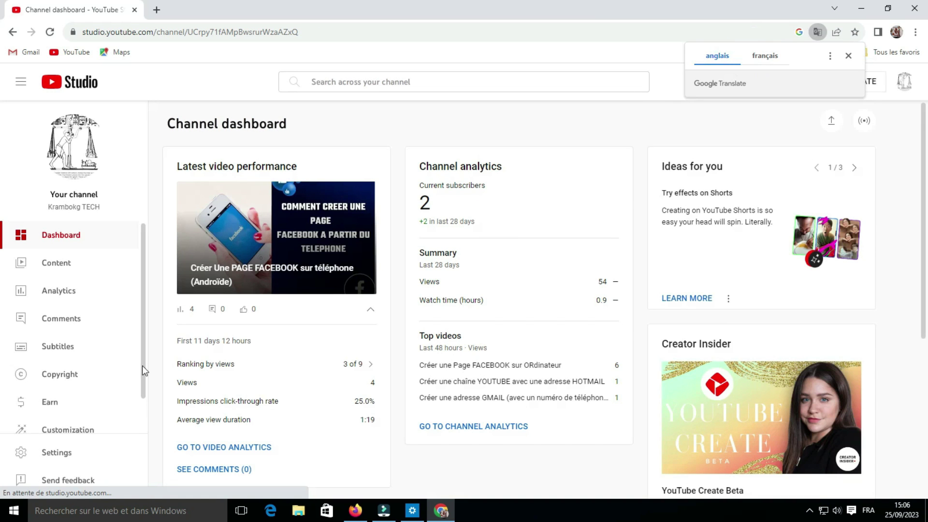
# Step: Translate the dashboard into French, close the translation bubble, and go to Paramètres
pyautogui.click(766, 55)
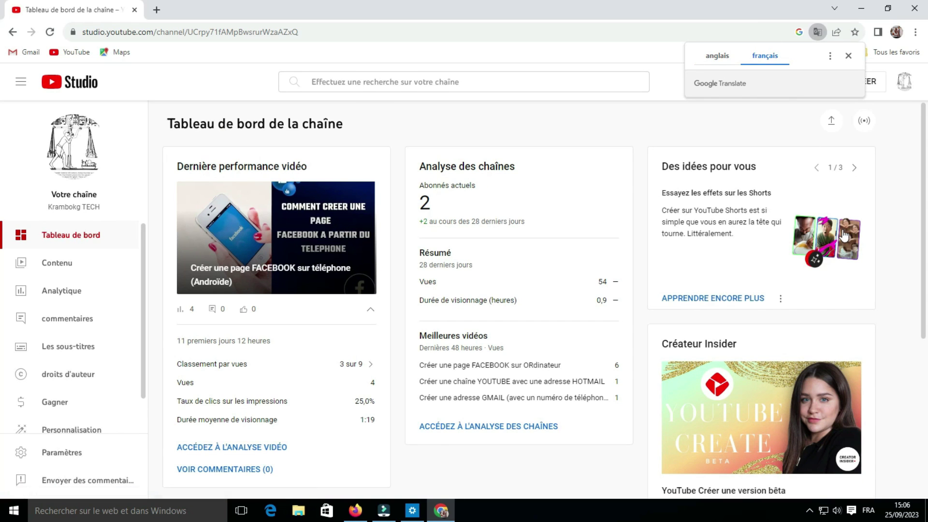
pyautogui.click(848, 56)
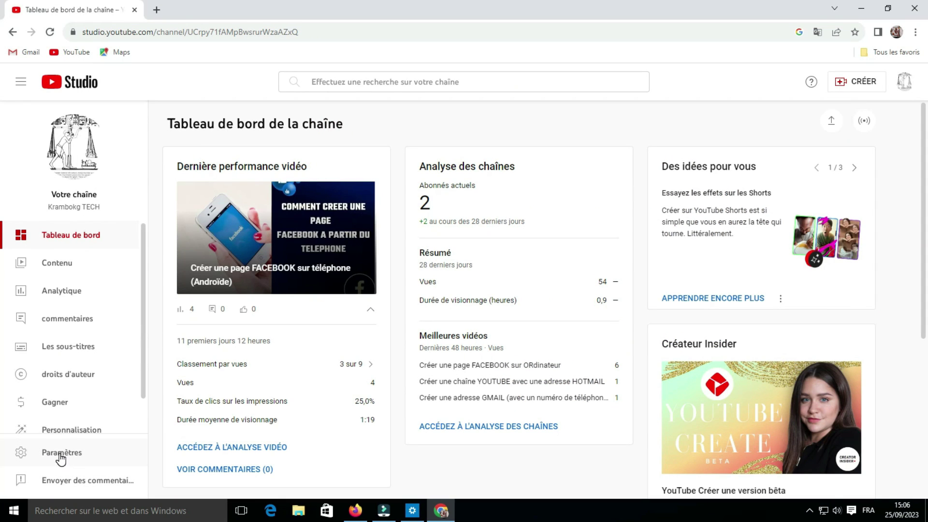
pyautogui.click(61, 456)
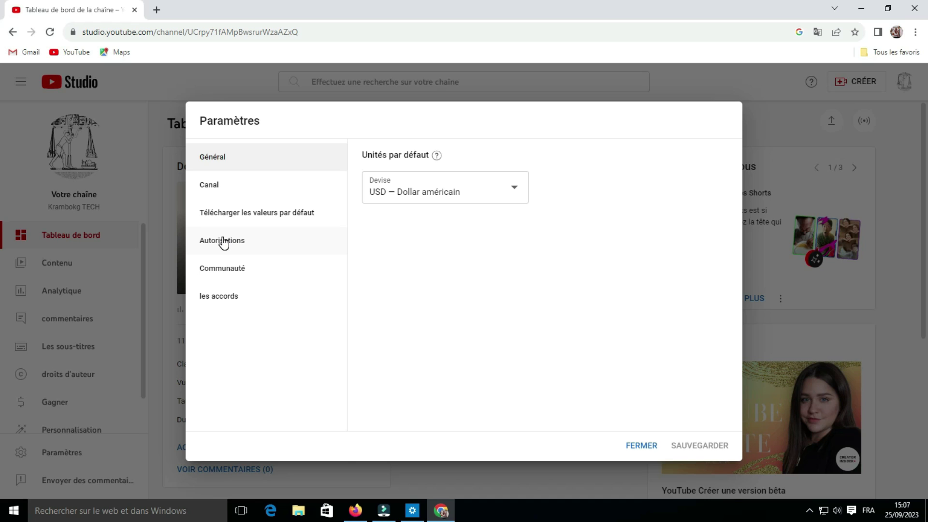
# Step: Show the Autorisations list and start a new channel invitation
pyautogui.click(223, 242)
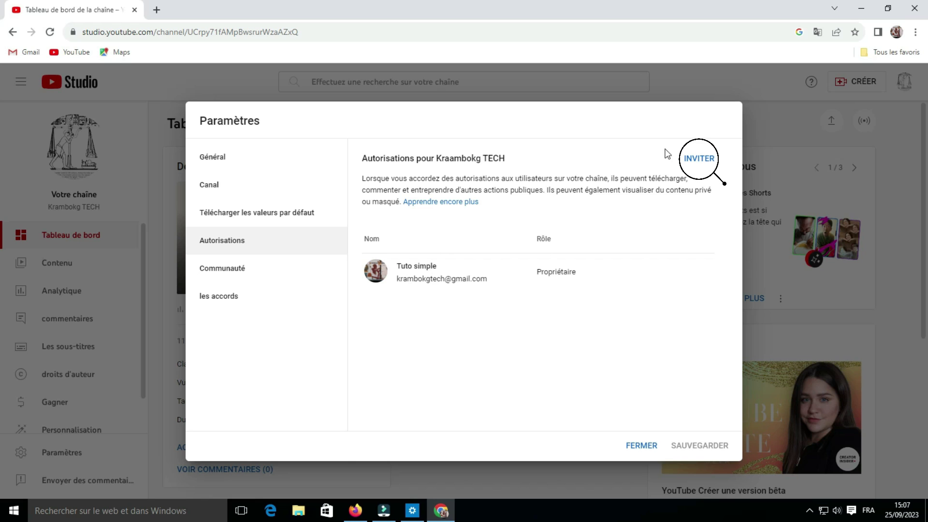
pyautogui.click(695, 166)
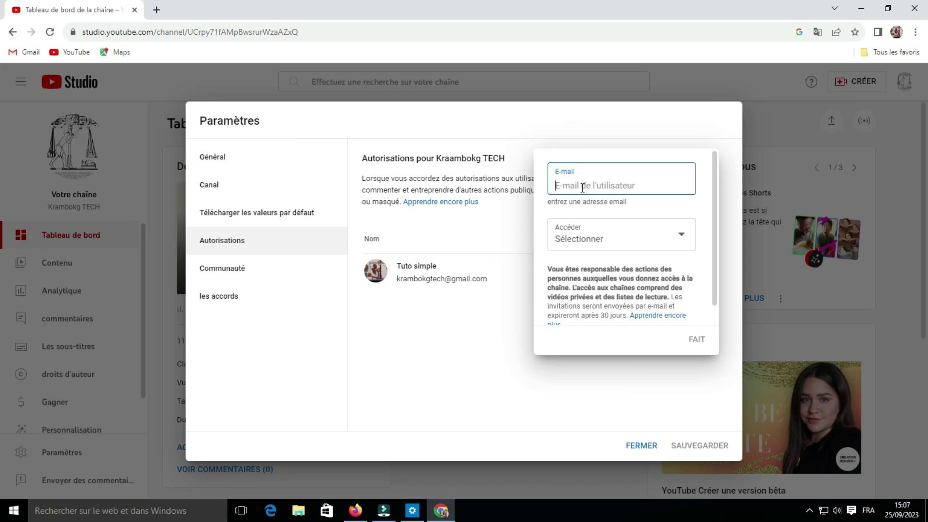
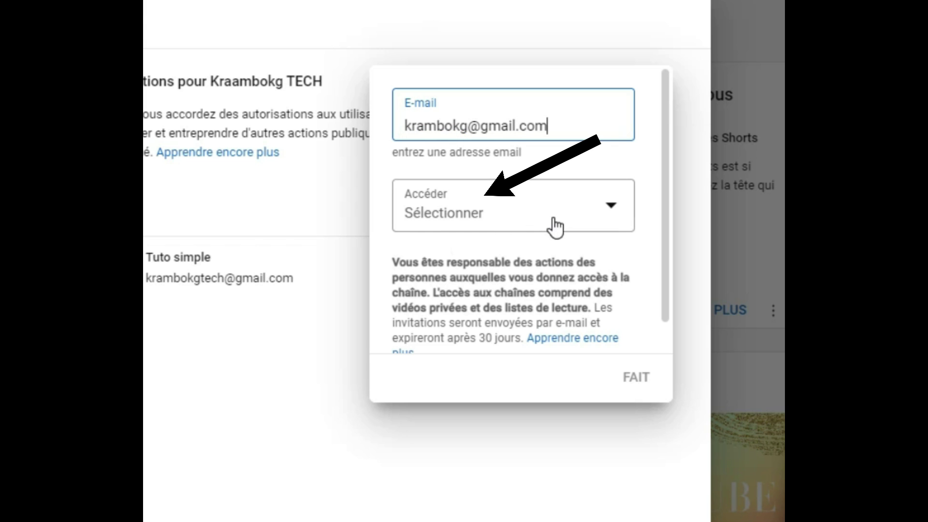
# Step: Enter the second account's e-mail address and bring up the Accéder role list
pyautogui.click(611, 211)
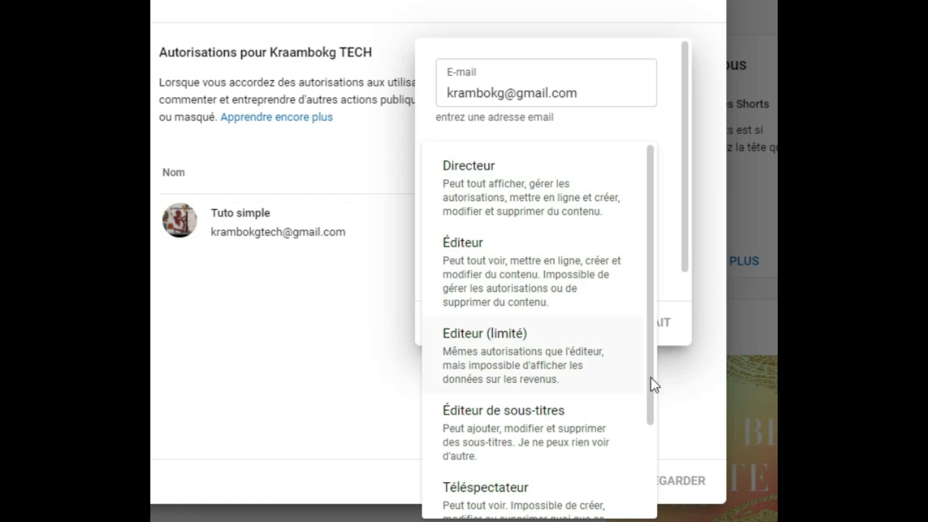
# Step: Choose Directeur as the invitee's role and confirm with FAIT
pyautogui.moveTo(648, 277); pyautogui.dragTo(648, 347)
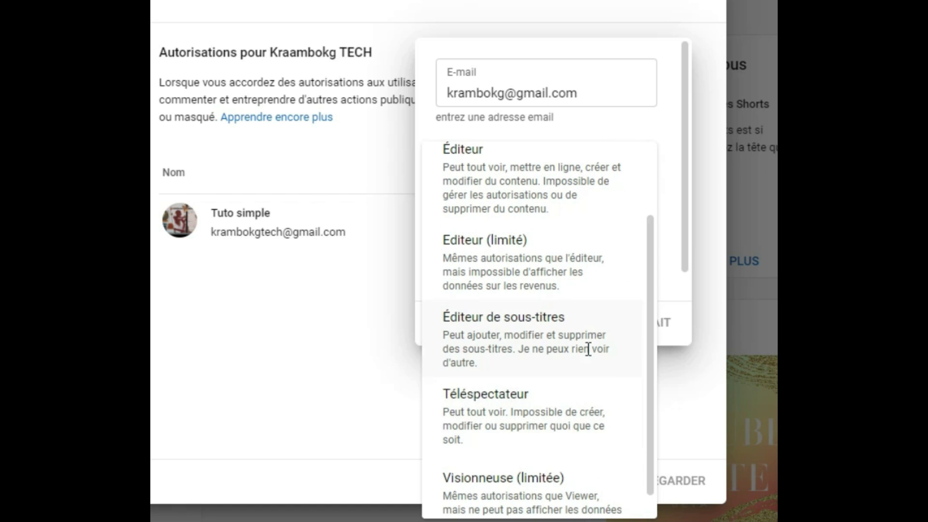
pyautogui.moveTo(646, 261); pyautogui.dragTo(648, 174)
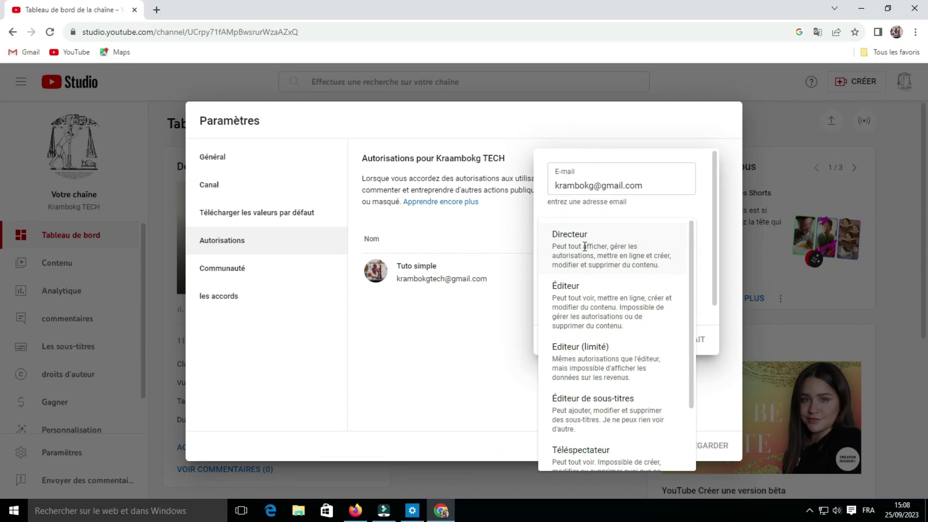
pyautogui.click(586, 246)
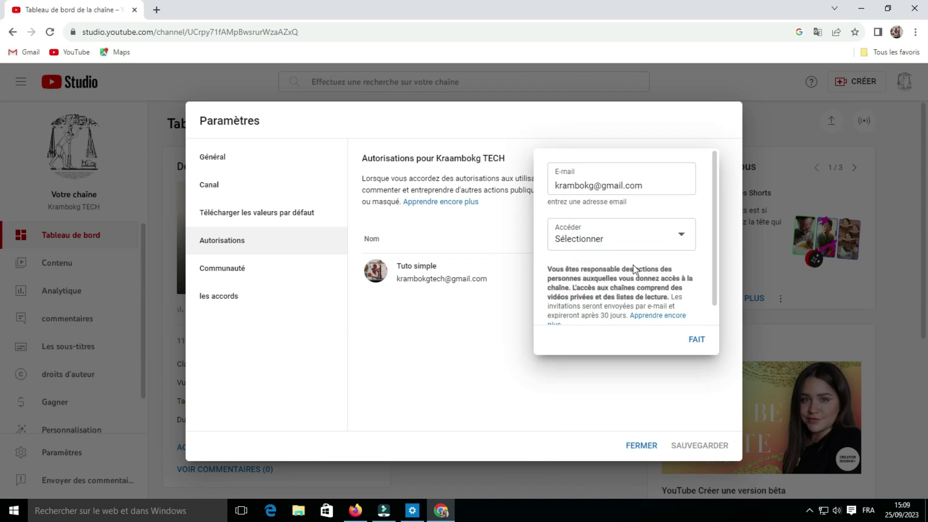
pyautogui.click(696, 340)
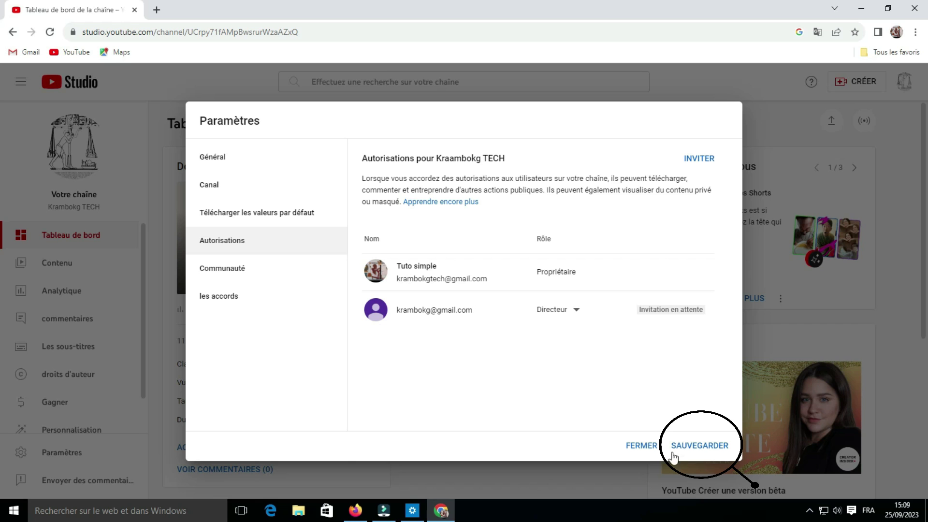
# Step: Save the new channel permission with SAUVEGARDER
pyautogui.click(694, 453)
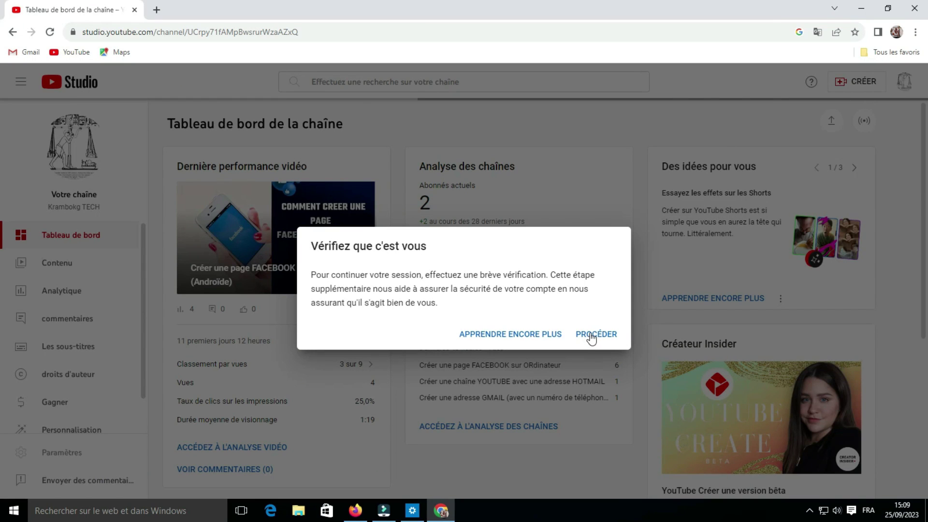
# Step: Proceed with the 'Vérifiez que c'est vous' identity verification
pyautogui.click(644, 335)
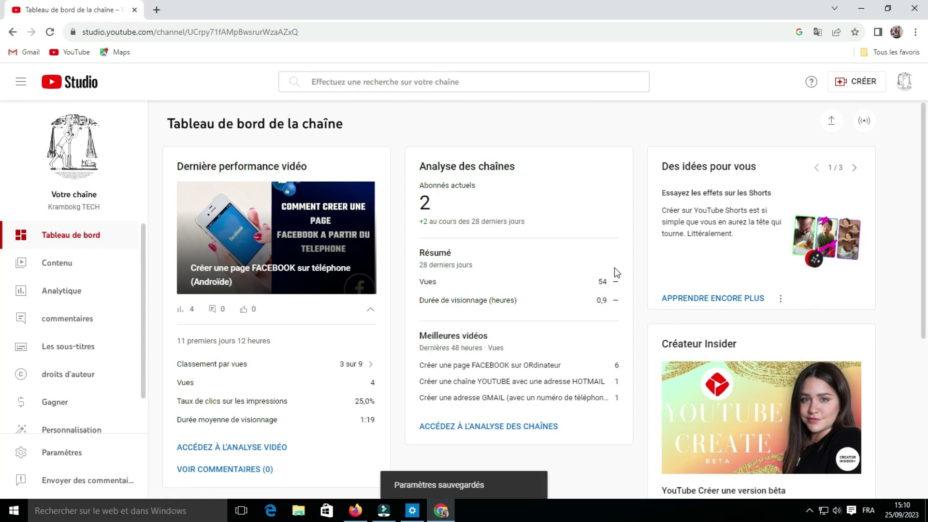
# Step: Verify the pending Directeur invite under Autorisations, then switch to Gmail in Firefox
pyautogui.click(63, 454)
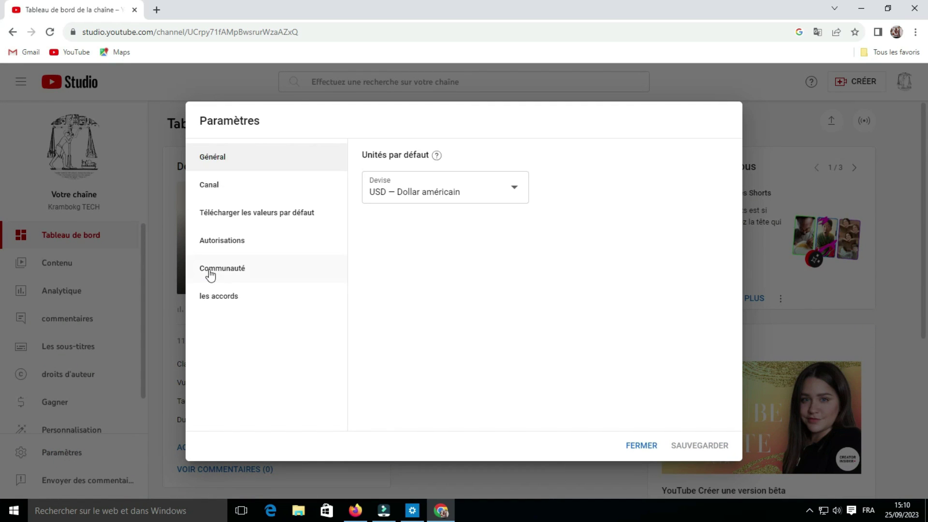
pyautogui.click(215, 243)
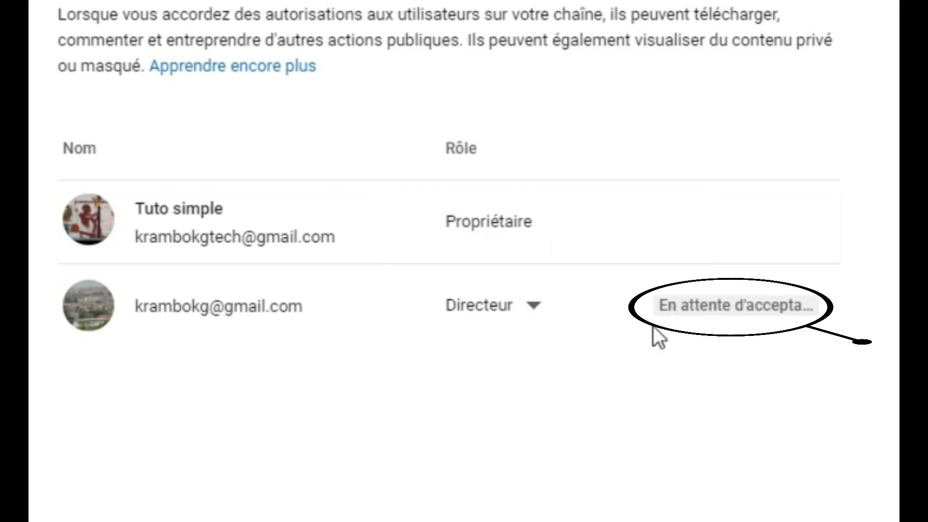
pyautogui.moveTo(649, 304)
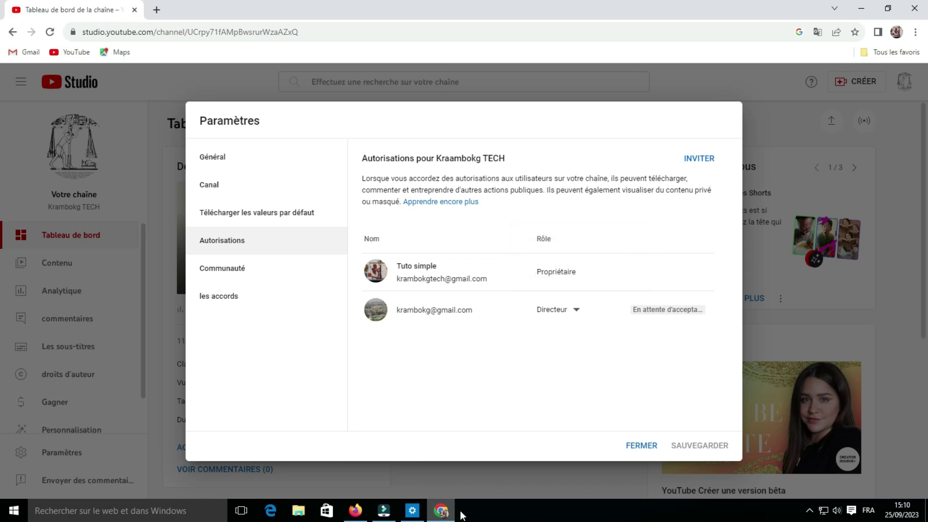
pyautogui.click(355, 510)
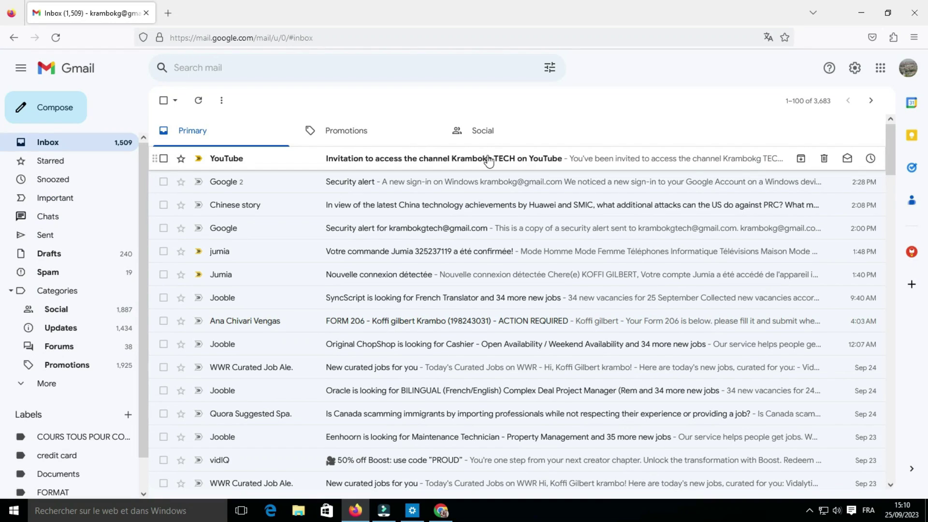
# Step: Open the YouTube email inviting this account to manage the Krambokg TECH channel
pyautogui.click(454, 276)
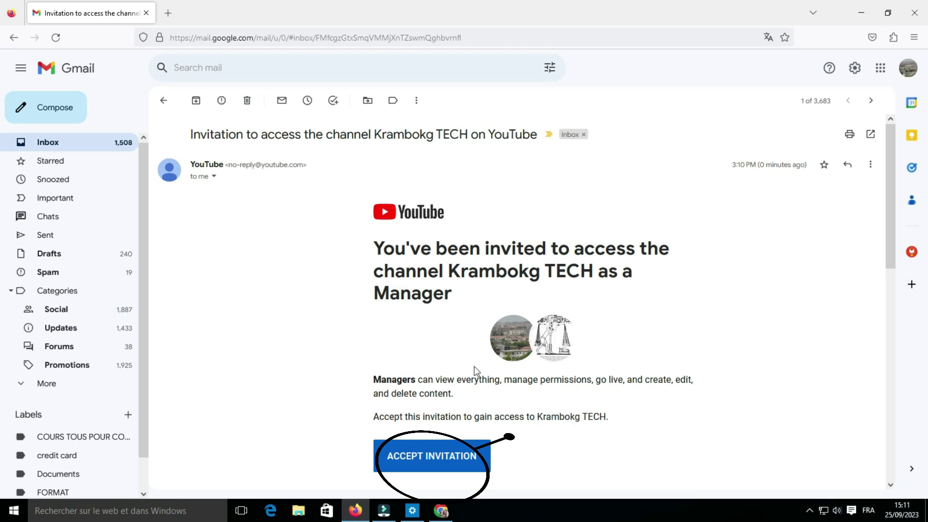
# Step: Accept the Manager invitation to Krambokg TECH and dismiss the acceptance confirmation
pyautogui.click(427, 457)
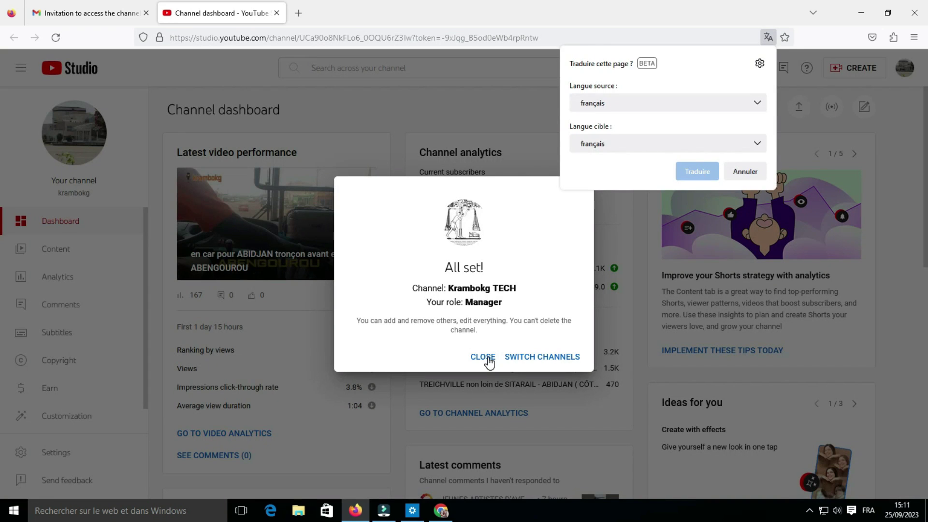
pyautogui.click(489, 359)
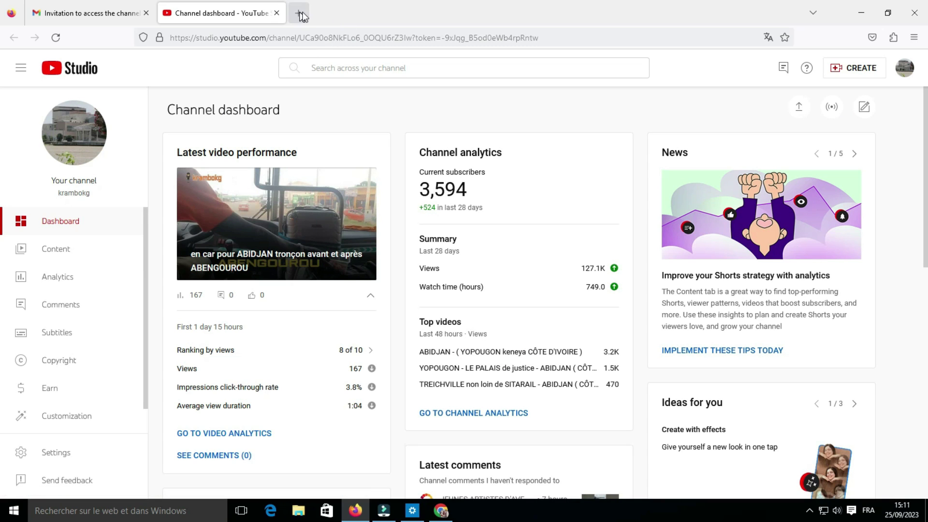
pyautogui.click(861, 13)
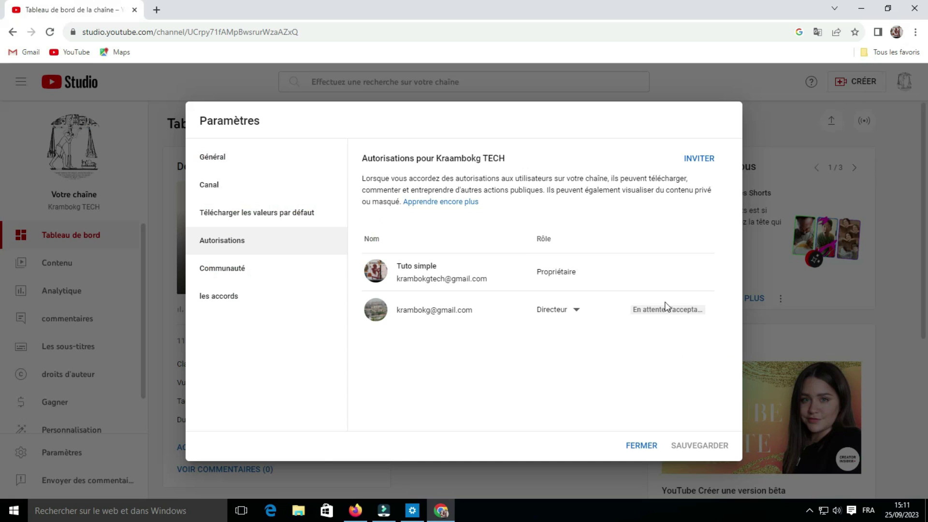
# Step: Check Krambokg TECH's Paramètres > Autorisations to confirm the account is listed as Directeur
pyautogui.click(638, 447)
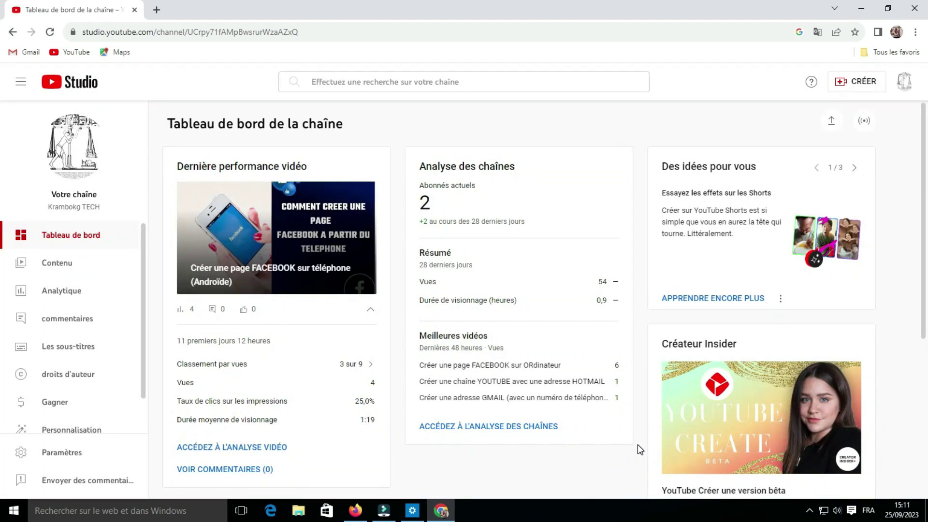
pyautogui.click(55, 458)
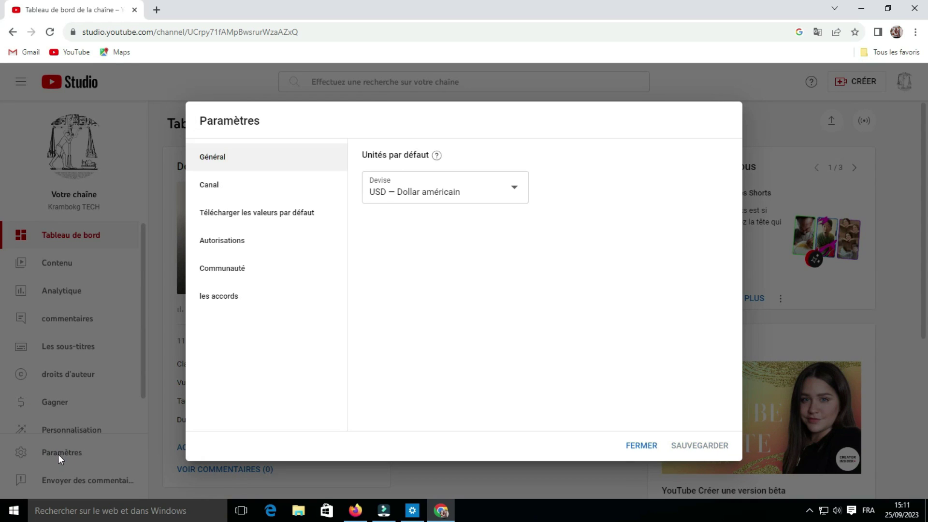
pyautogui.click(226, 241)
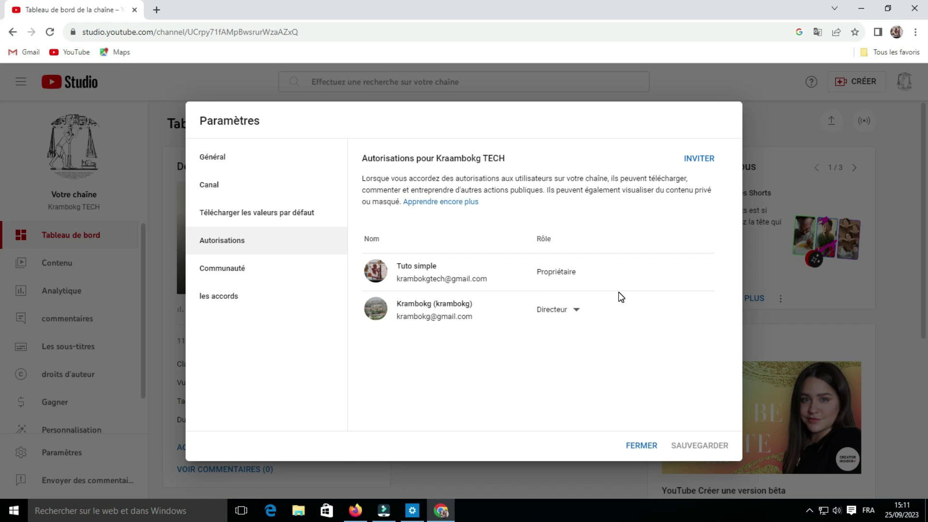
pyautogui.click(639, 445)
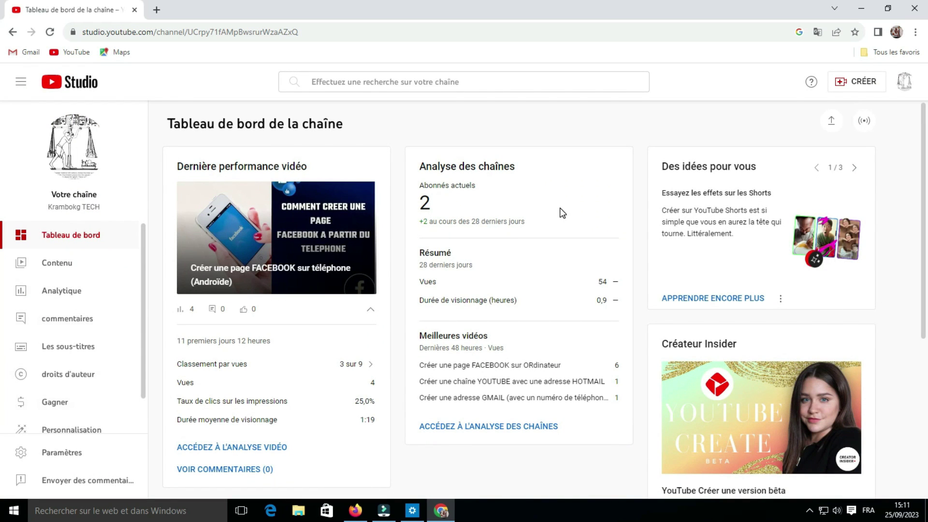
pyautogui.scroll(-1, 110, 357)
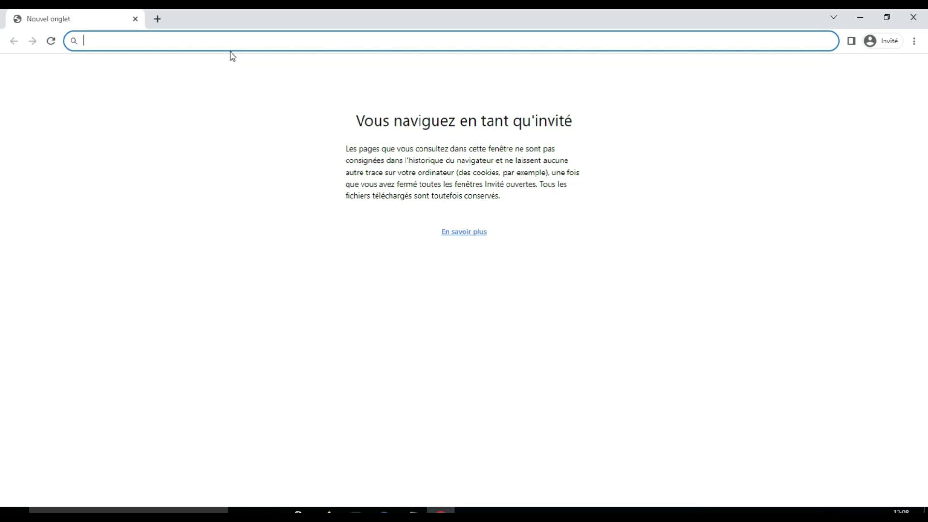
# Step: Load studio.youtube.com in the guest window and enter the invited account's e-mail
pyautogui.write('stud')
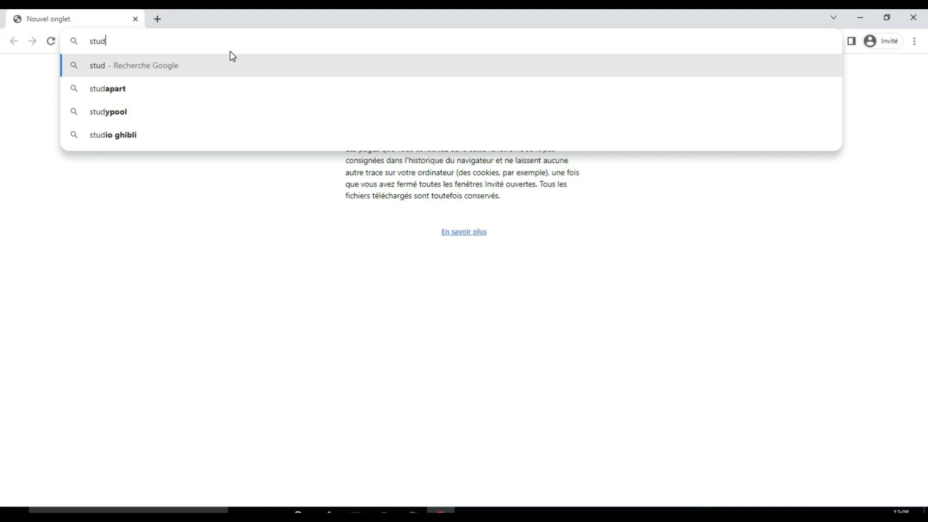
pyautogui.write('io.')
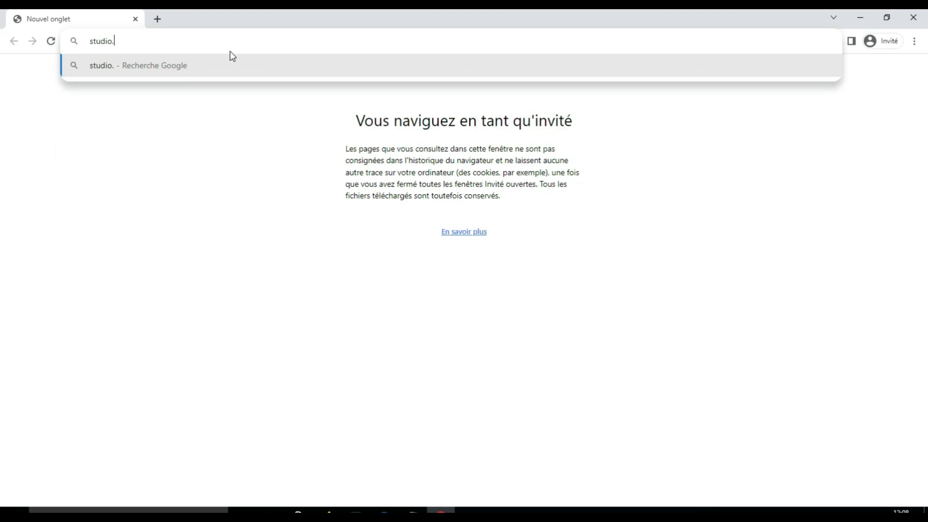
pyautogui.write('youtube')
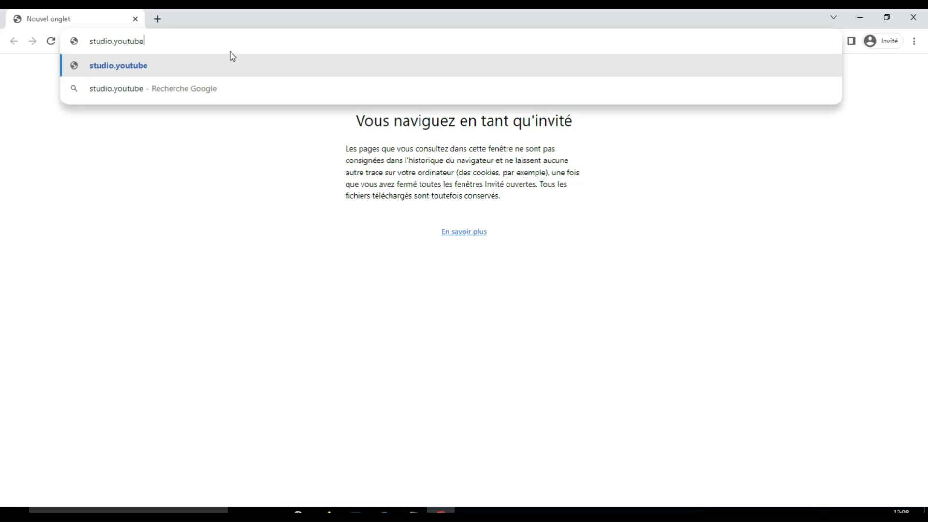
pyautogui.write('.com')
pyautogui.press('Return')
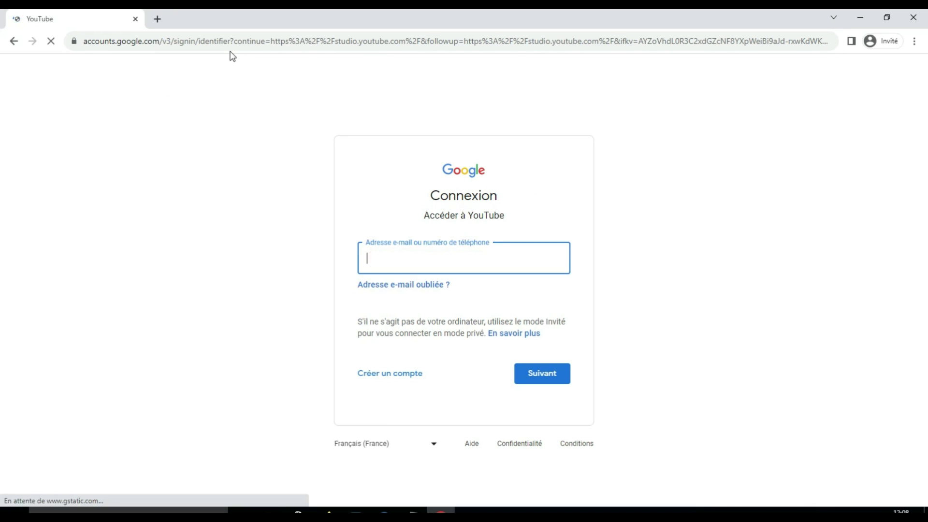
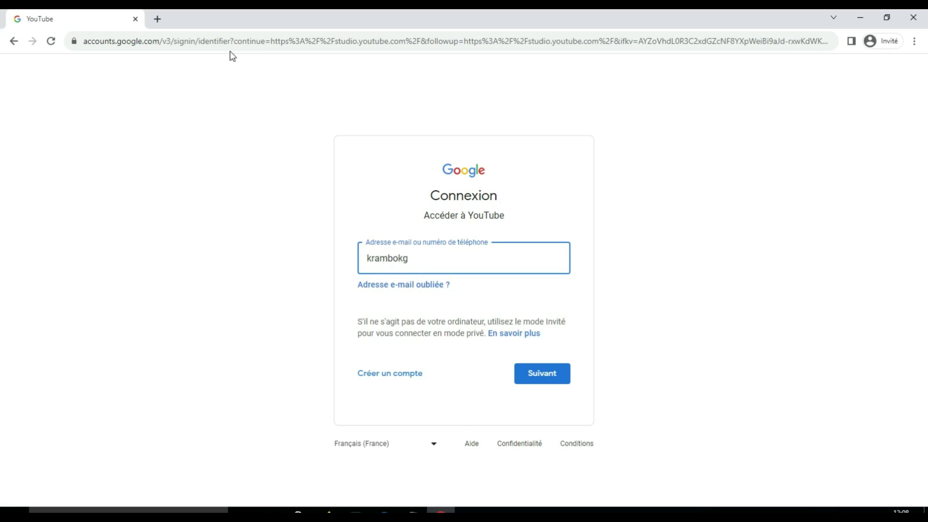
pyautogui.press('Return')
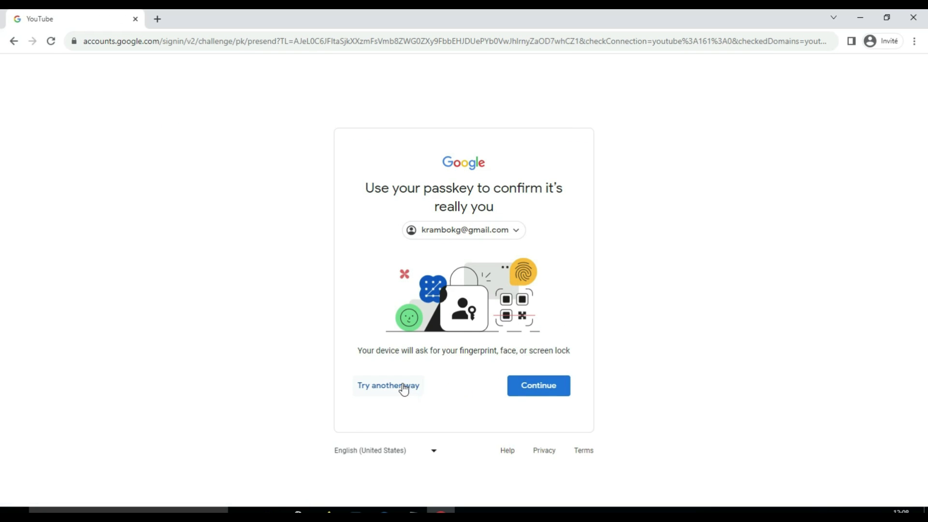
# Step: Switch the Google sign-in page language to Français (France)
pyautogui.click(428, 449)
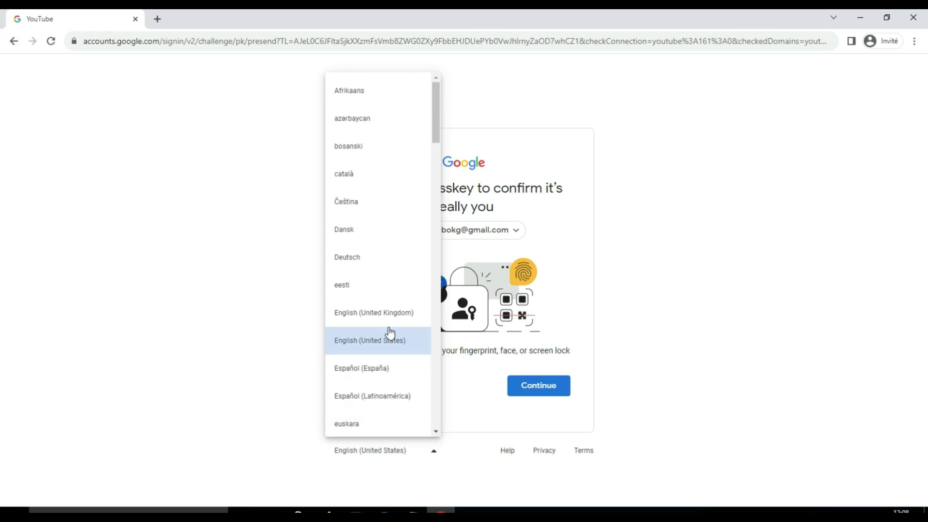
pyautogui.scroll(-3, 366, 257)
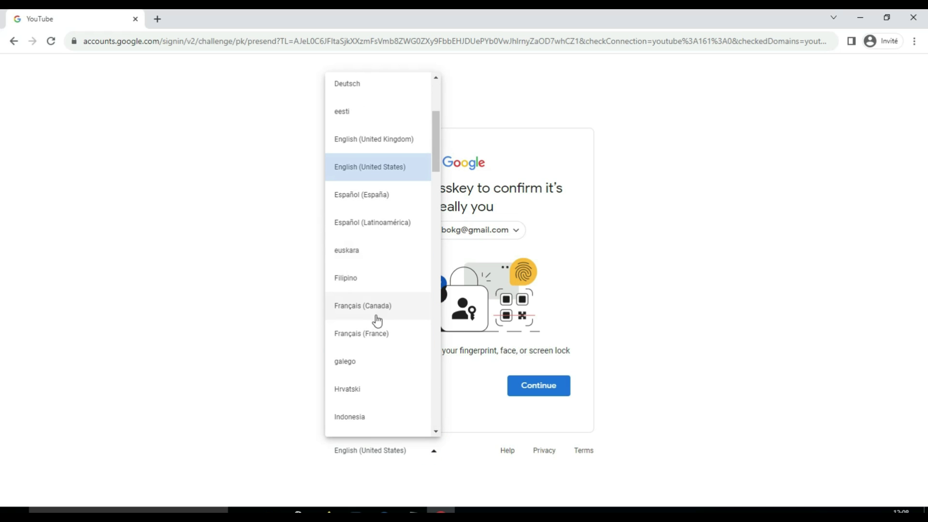
pyautogui.click(362, 333)
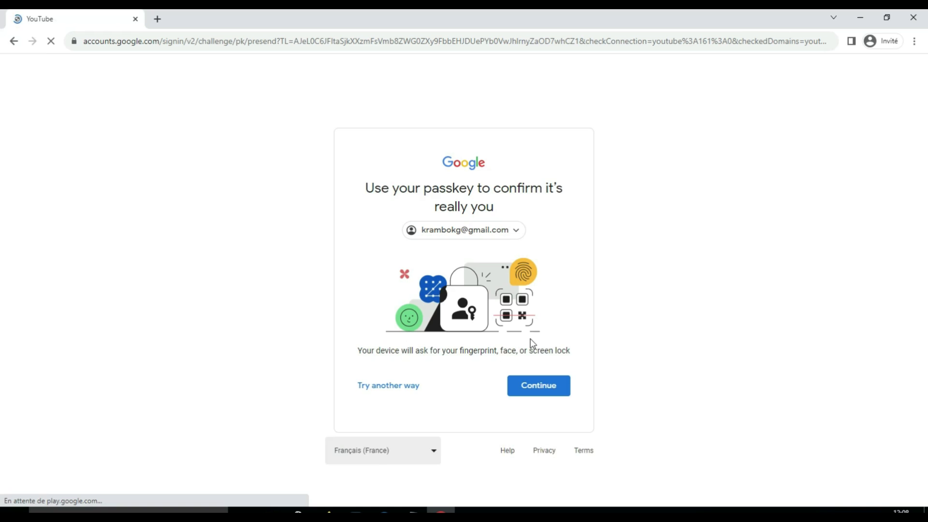
# Step: Choose the password method under Essayer une autre méthode and sign in with the account password
pyautogui.click(432, 396)
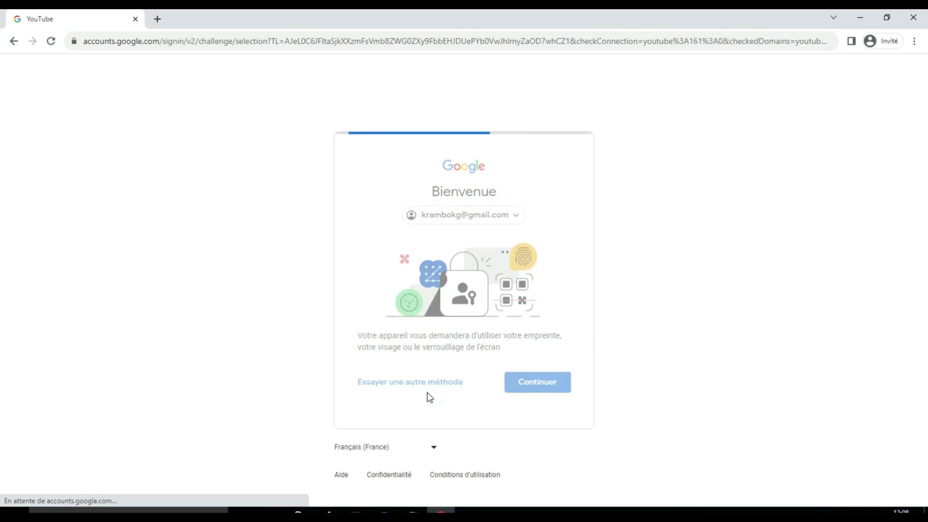
pyautogui.click(420, 318)
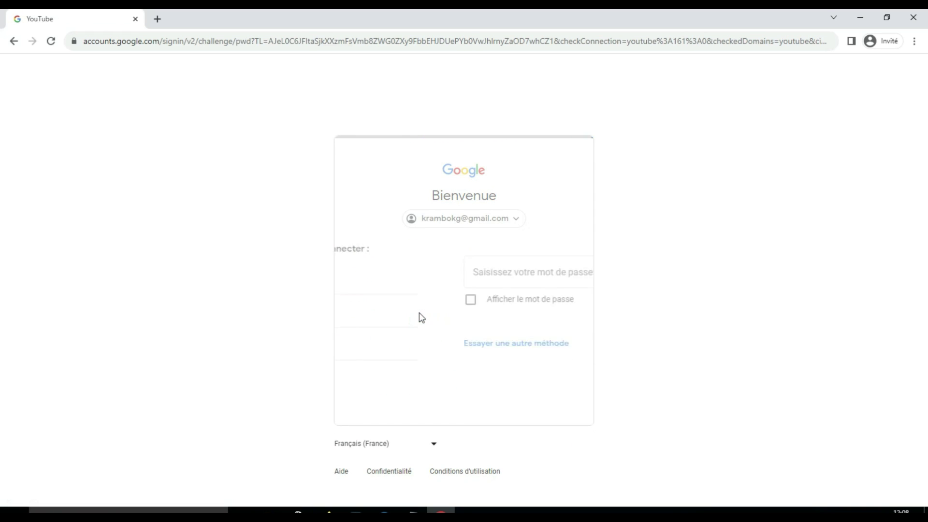
pyautogui.click(407, 268)
pyautogui.write('•')
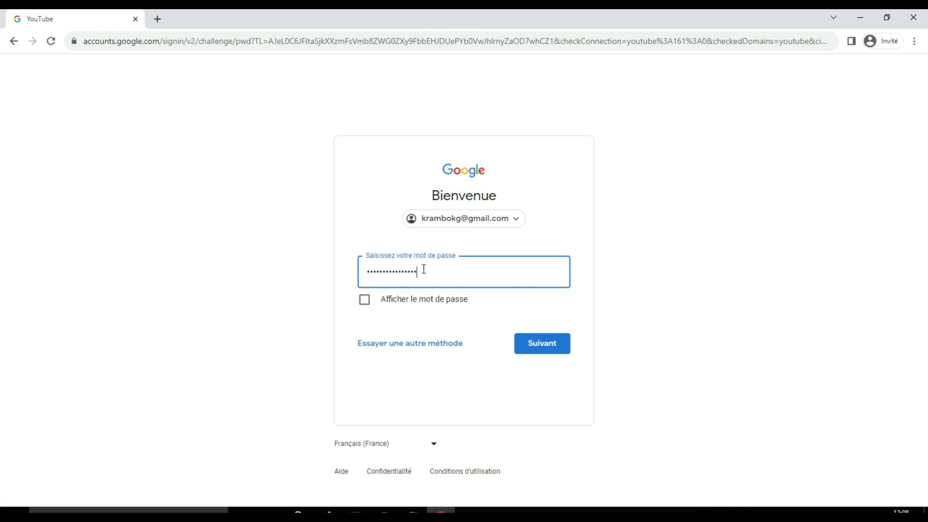
pyautogui.press('Return')
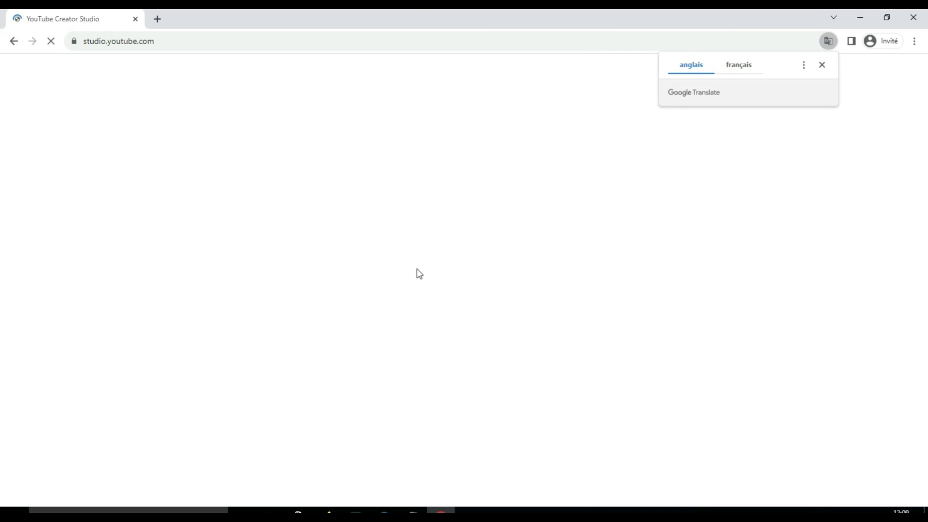
# Step: Set the Google Translate bubble to français, then close the translation offer
pyautogui.click(733, 67)
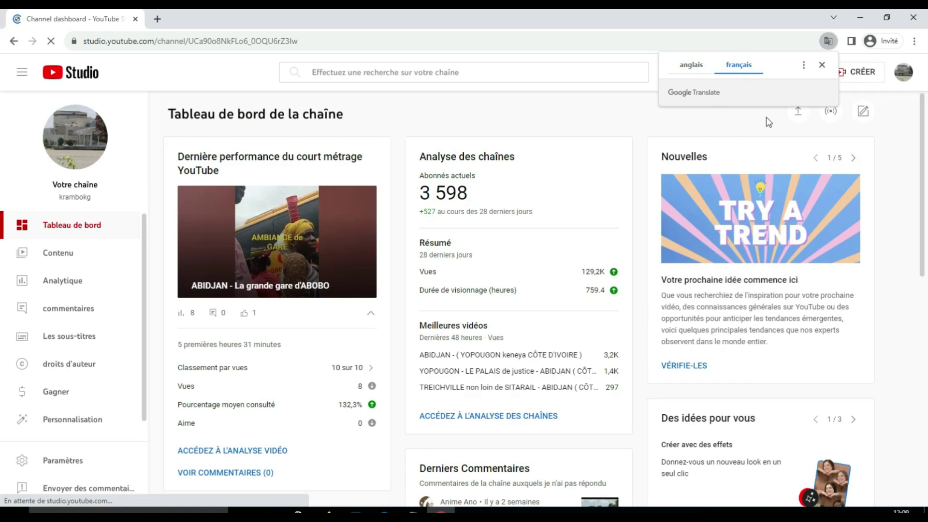
pyautogui.click(822, 64)
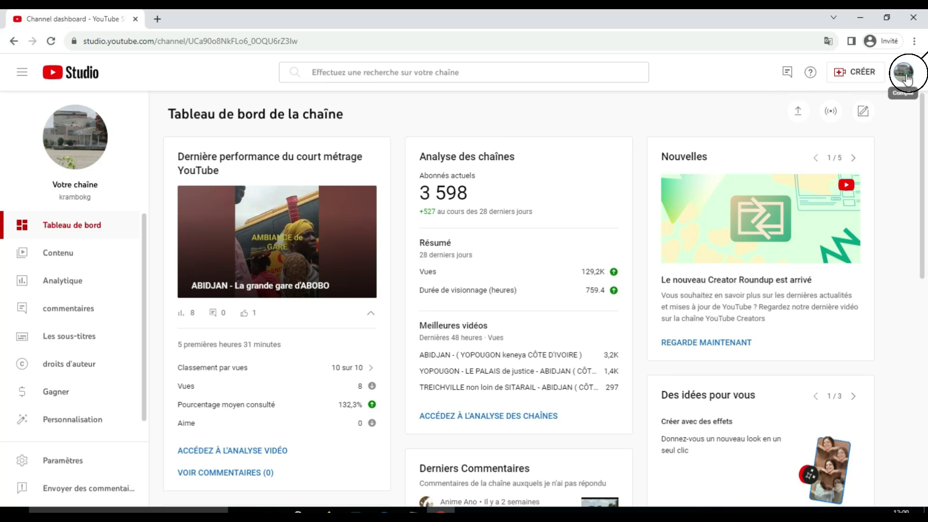
# Step: Use Changer de compte in the avatar menu to switch into Krambokg TECH as manager
pyautogui.click(905, 75)
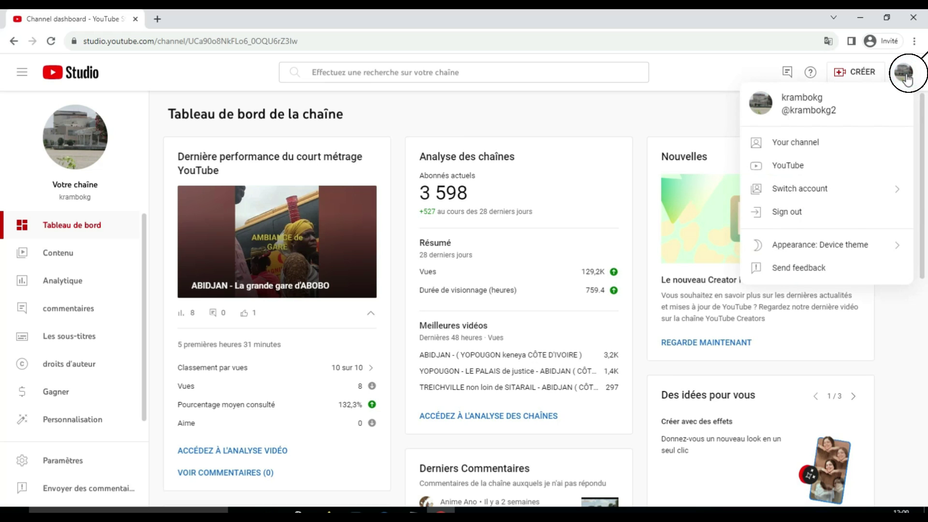
pyautogui.click(806, 192)
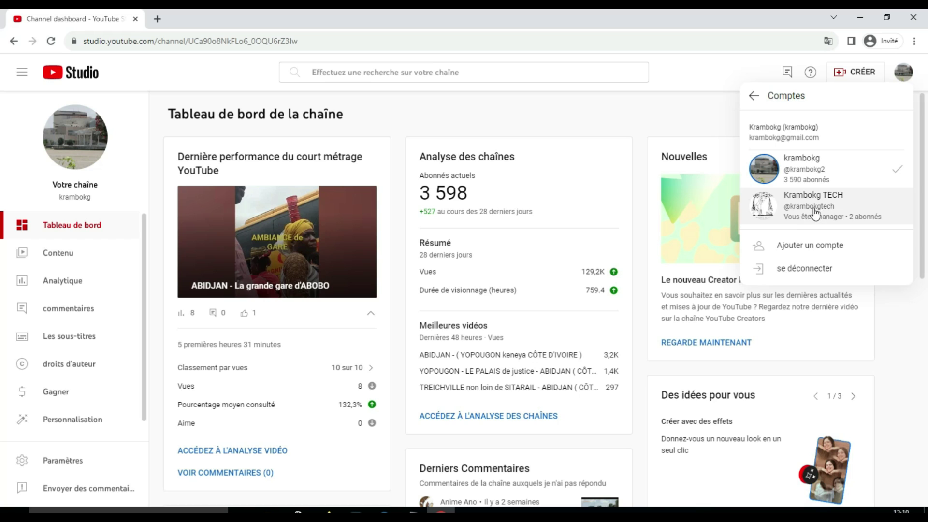
pyautogui.click(814, 211)
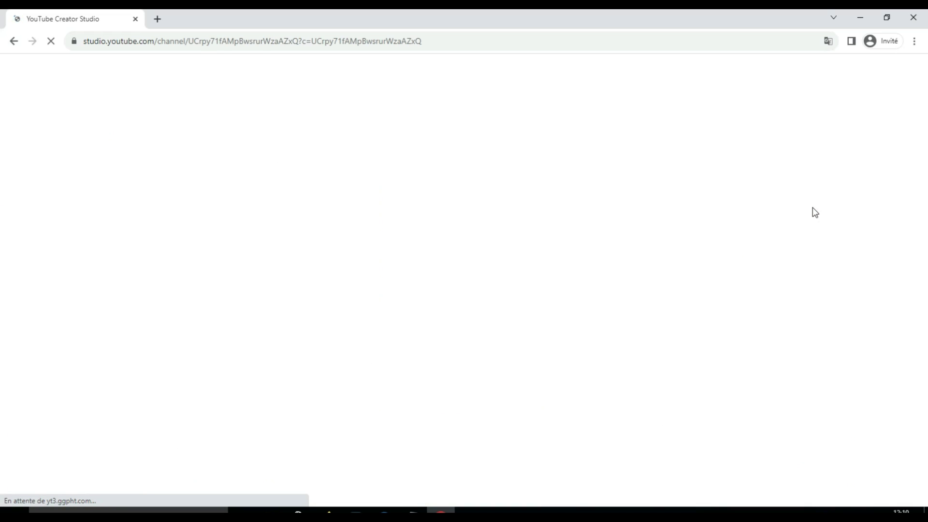